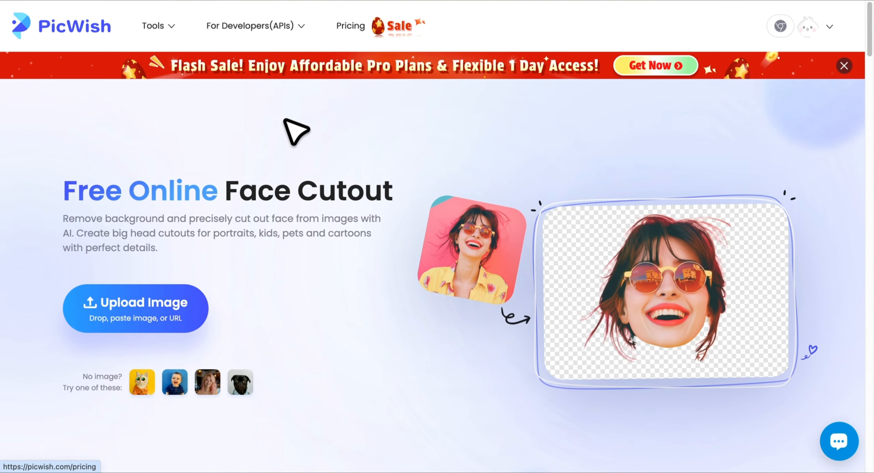
Step: Upload the bald man's portrait to PicWish Face Cutout and download the transparent head cutout
left_click(152, 331)
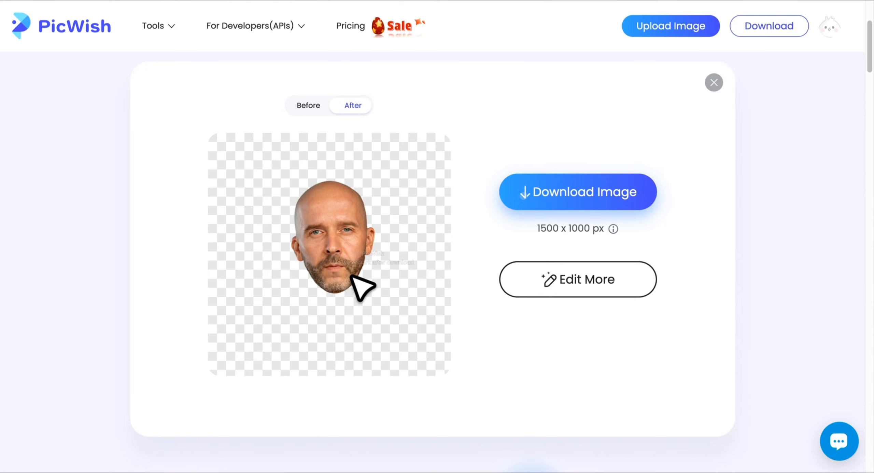
left_click(585, 193)
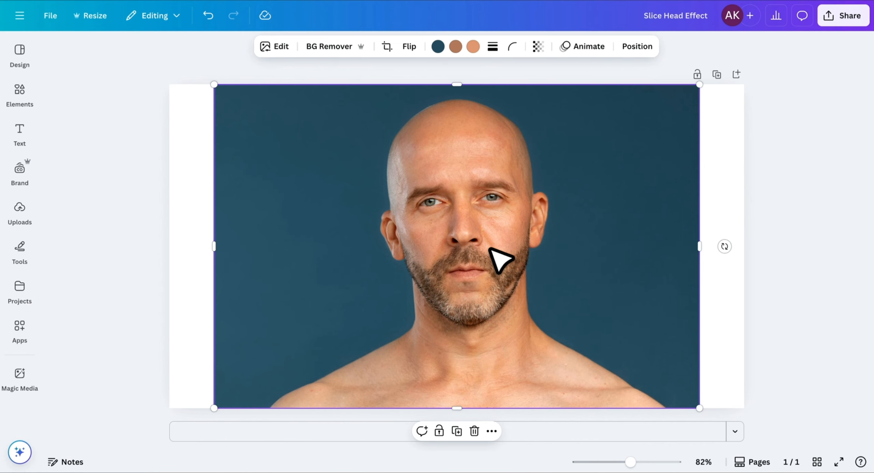
Step: Add a second page and drop the downloaded head cutout onto it
left_click(595, 431)
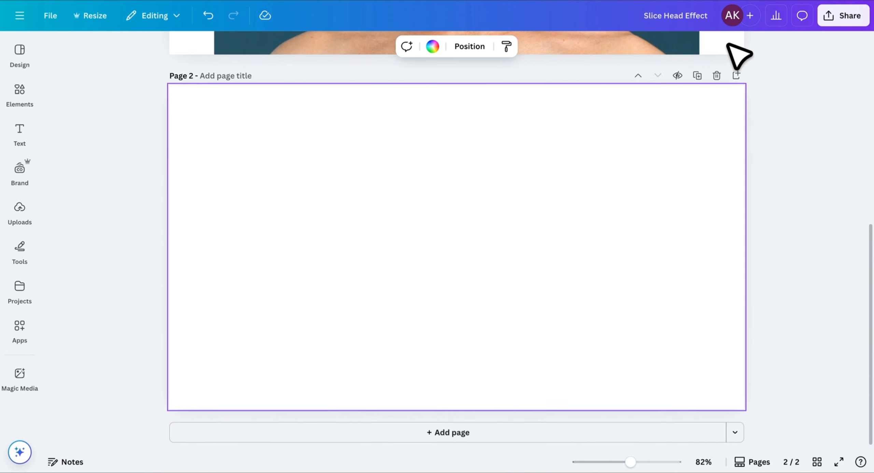
left_click(796, 0)
left_click_drag(510, 190, 493, 201)
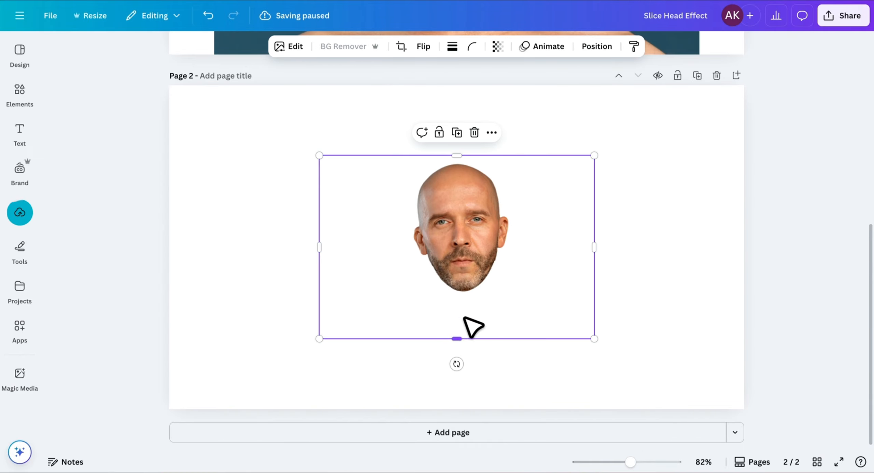
Step: Crop the empty space from all four sides of the head, then enlarge and centre it
left_click_drag(456, 338, 457, 297)
left_click_drag(336, 226, 410, 226)
left_click_drag(596, 227, 513, 226)
left_click_drag(461, 157, 461, 158)
left_click_drag(410, 298, 342, 390)
left_click_drag(513, 158, 548, 110)
left_click_drag(480, 234, 494, 230)
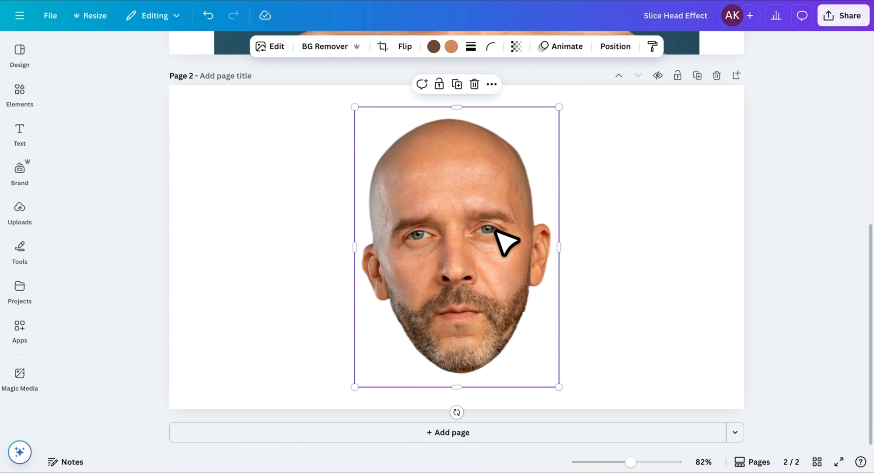
left_click(662, 242)
Step: Duplicate the head over the original and crop the top copy down to just the scalp
left_click(469, 251)
key("ctrl+d")
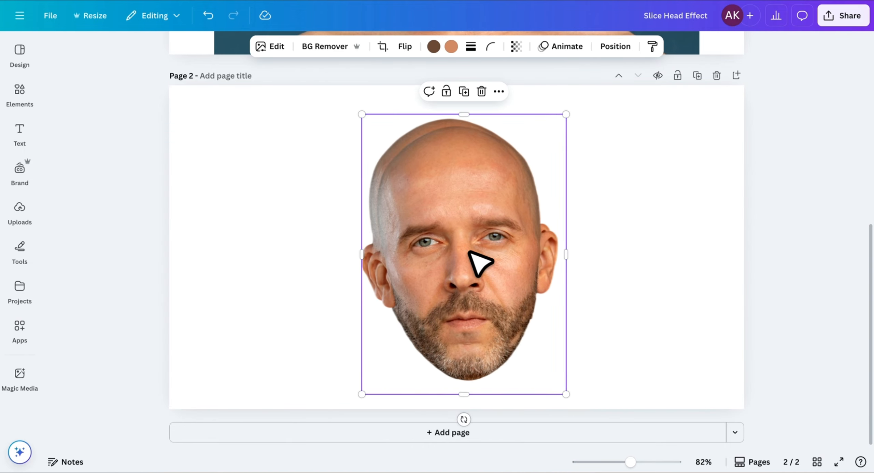
left_click_drag(469, 252, 459, 242)
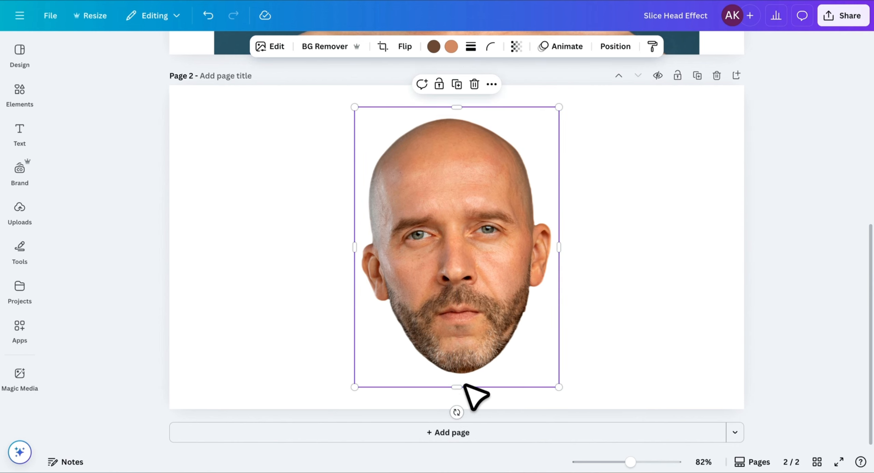
left_click_drag(461, 388, 480, 205)
Step: Crop the lower copy to start at the eyes and nudge the scalp piece down
left_click(483, 227)
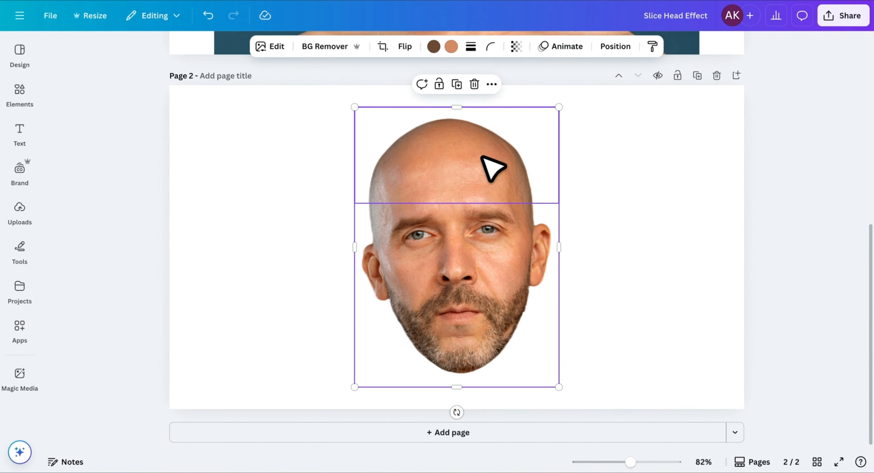
left_click_drag(457, 107, 468, 209)
left_click(464, 174)
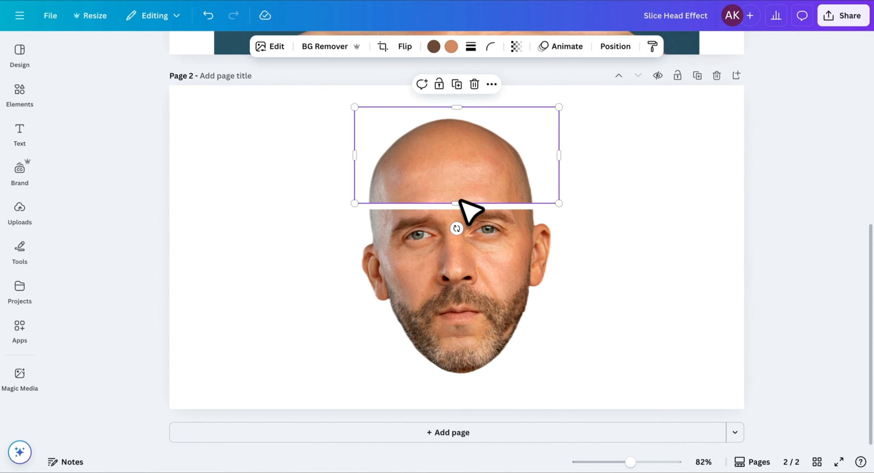
key("Down")
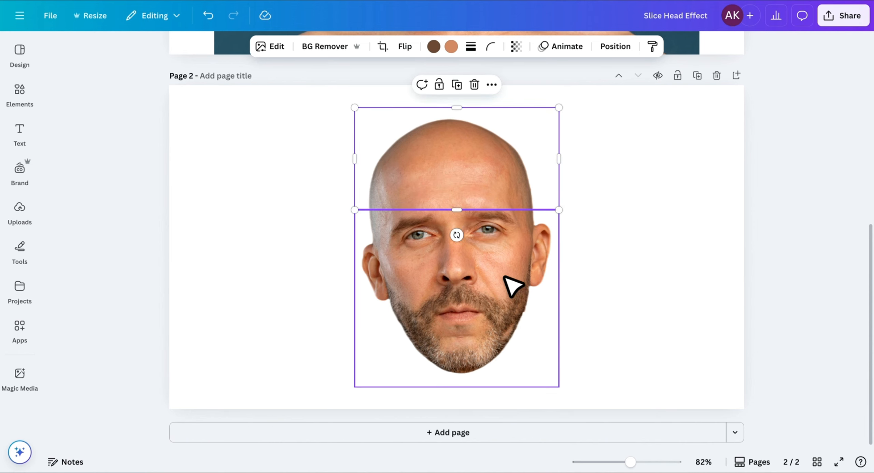
Step: Duplicate the lower face and crop one copy to end just below the nose
left_click(504, 275)
key("ctrl+d")
left_click_drag(492, 272, 484, 265)
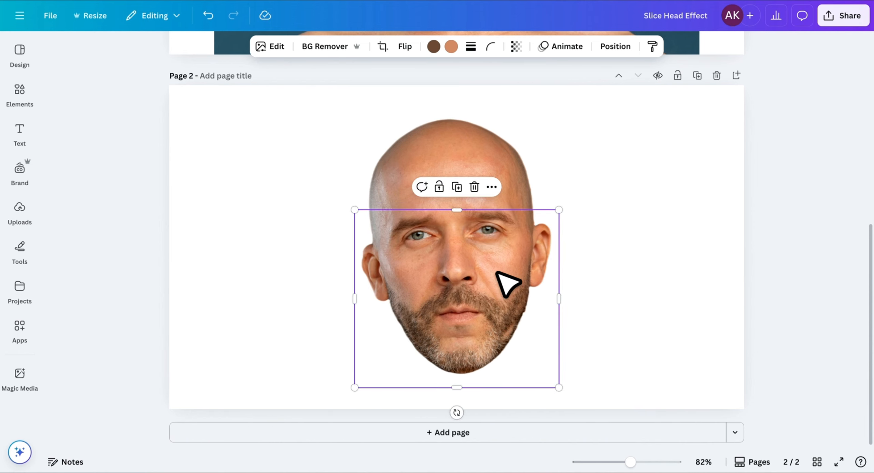
left_click_drag(457, 211, 469, 290)
key("ctrl+z")
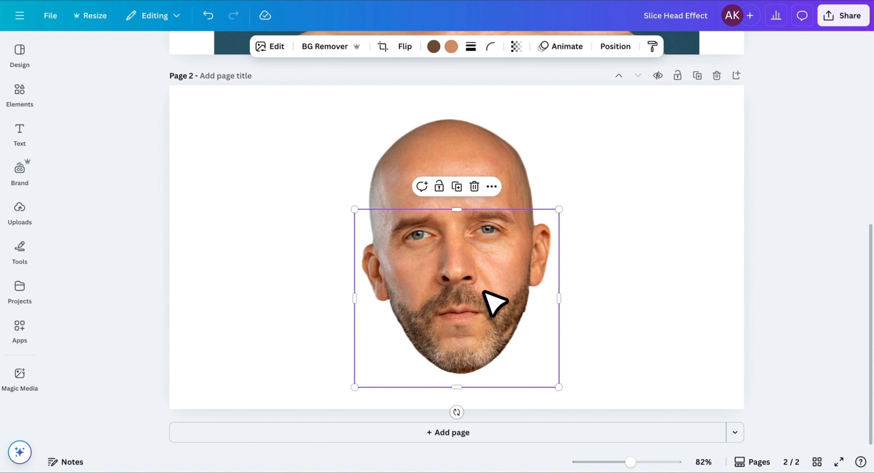
left_click_drag(457, 387, 472, 287)
left_click(665, 321)
Step: Tilt the scalp slice about 5° and shift it slightly up and right
left_click(498, 314)
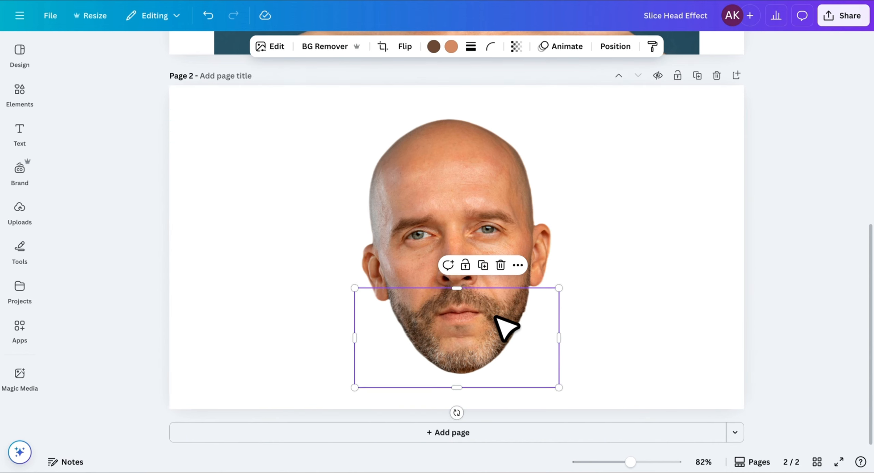
left_click(440, 240)
left_click(435, 159)
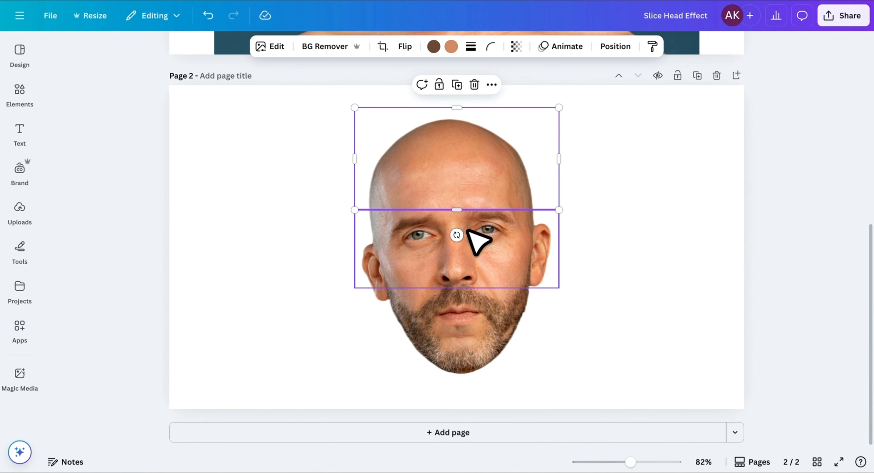
left_click_drag(457, 235, 454, 231)
left_click_drag(508, 178, 513, 169)
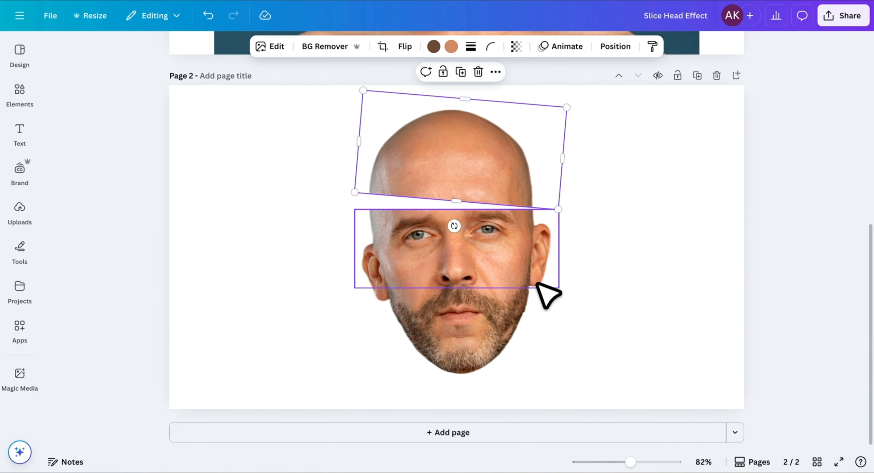
Step: Tilt the chin slice about 8° and move it down and left
left_click(498, 328)
key("ctrl+z")
left_click_drag(457, 414, 448, 411)
left_click_drag(467, 364, 462, 375)
key("Left")
key("Left")
key("Left")
key("Left")
key("Left")
key("Left")
Step: Tilt the eye-band slice the opposite way, offset the slices, and recentre all three together
left_click(547, 175)
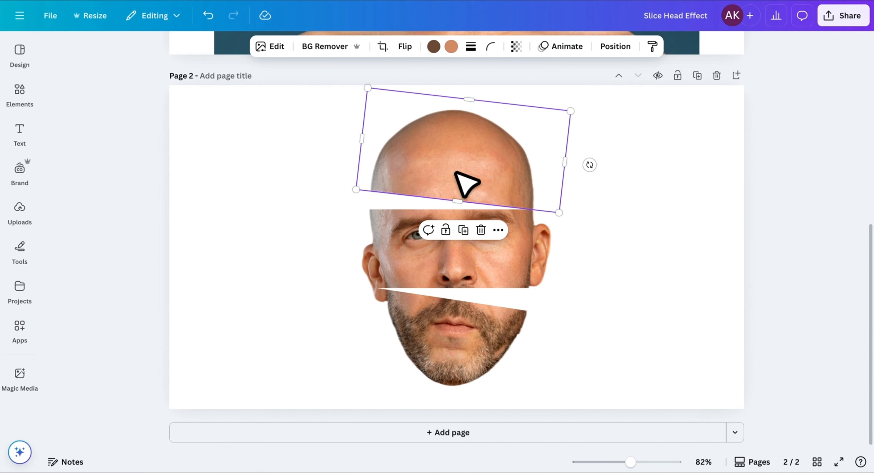
left_click(505, 278)
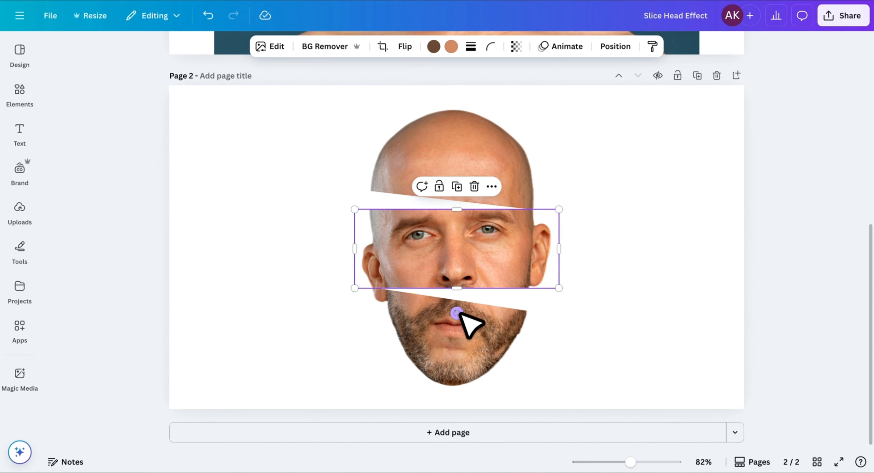
left_click_drag(459, 313, 464, 315)
left_click_drag(500, 260, 505, 269)
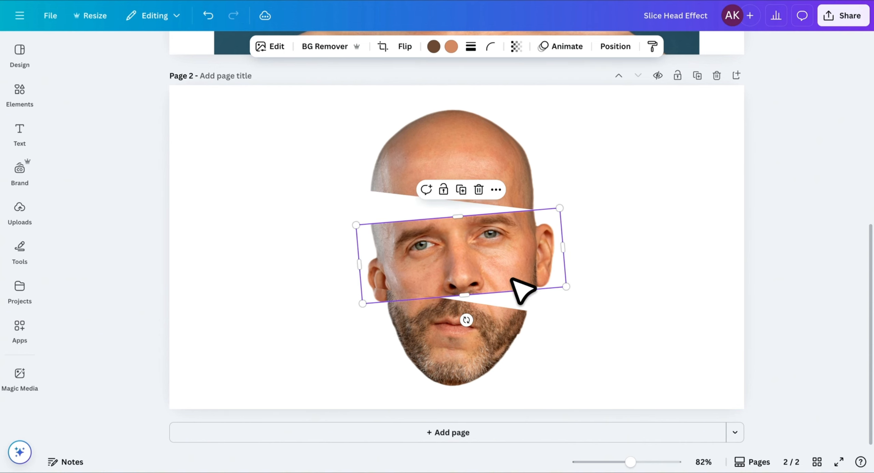
left_click_drag(502, 355, 517, 371)
left_click(642, 351)
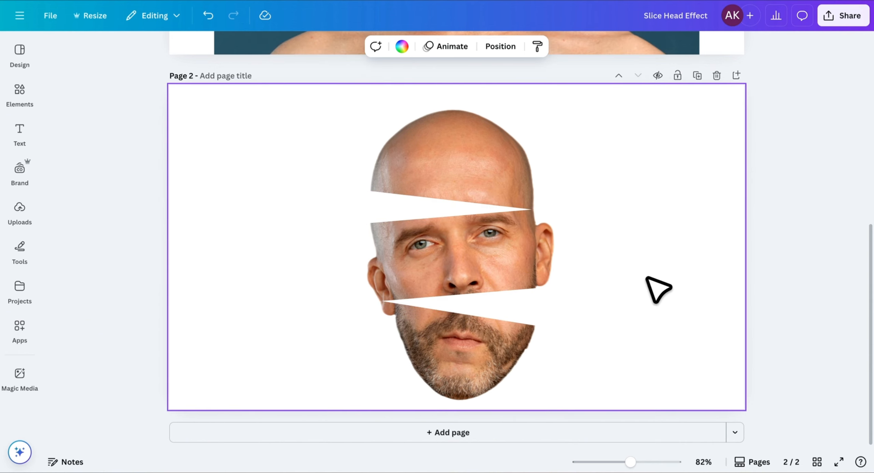
left_click_drag(579, 130, 467, 355)
left_click(718, 326)
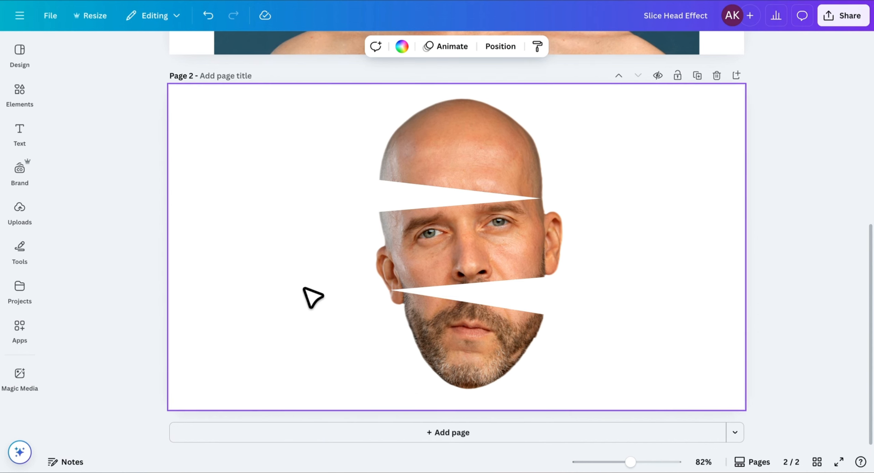
Step: Add a circle and reshape it into a thin dark ellipse filling the top gap
key("c")
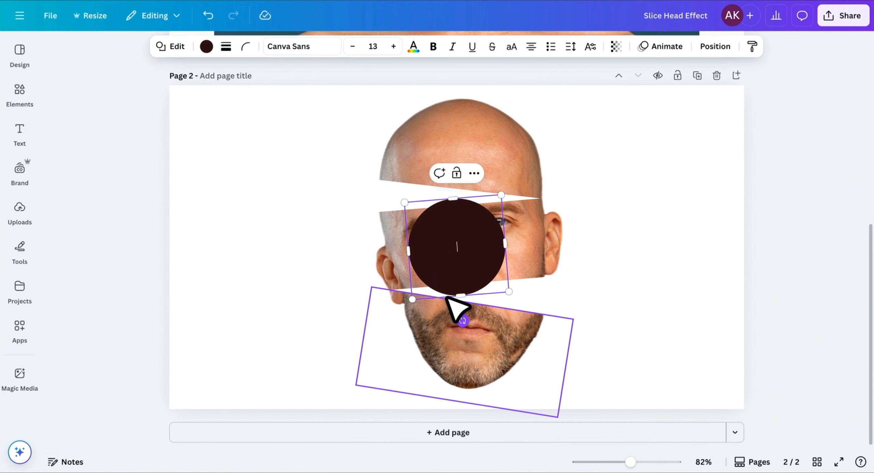
left_click_drag(410, 248, 384, 254)
left_click_drag(506, 243, 547, 255)
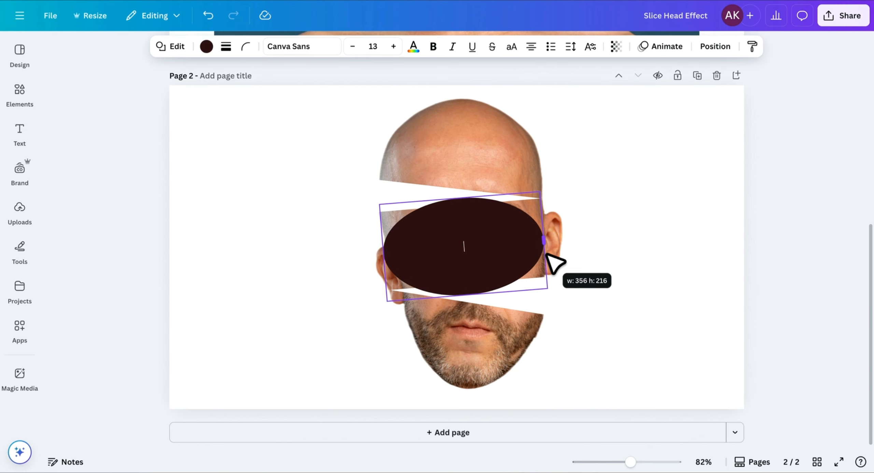
left_click_drag(468, 293, 476, 235)
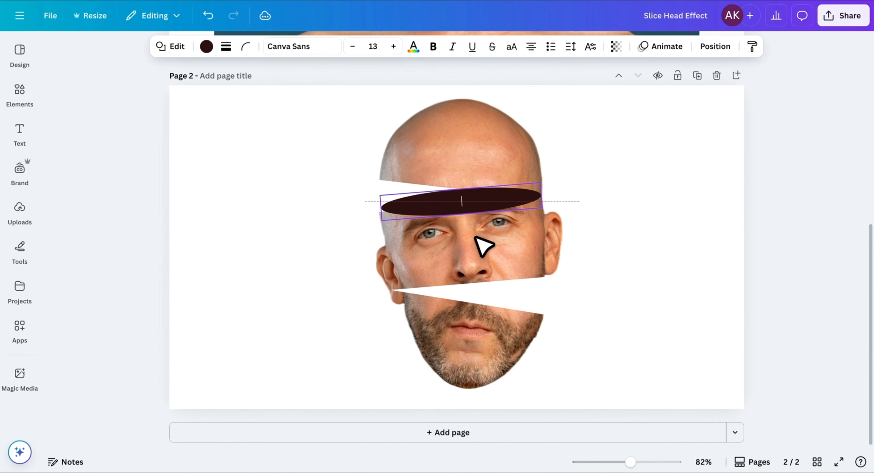
left_click_drag(383, 207, 380, 207)
left_click_drag(465, 188, 466, 193)
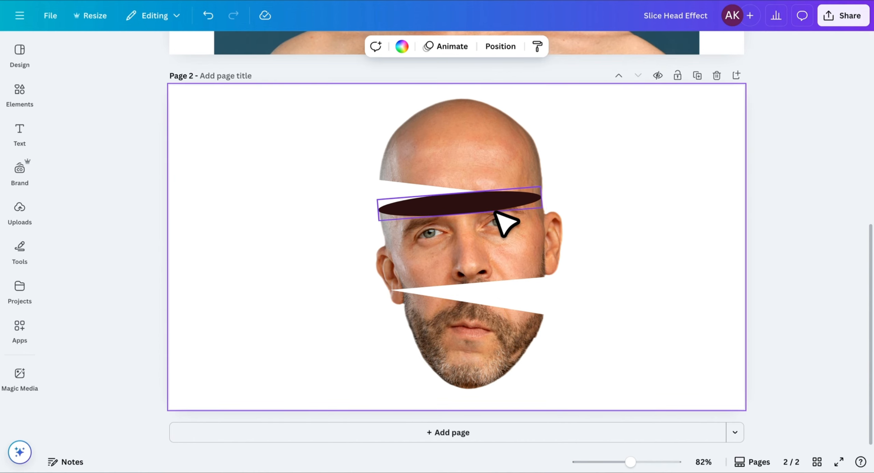
Step: Send the ellipse backward two layers so it sits behind the eye slice
right_click(505, 209)
mouse_move(543, 279)
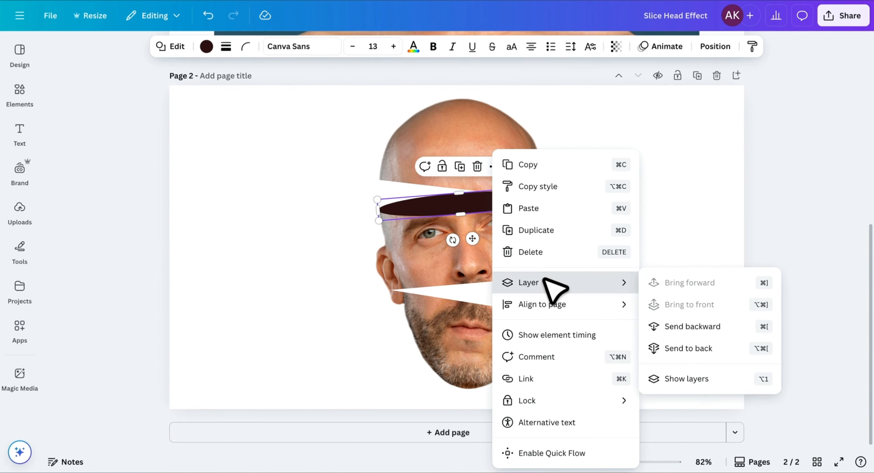
left_click(688, 327)
right_click(479, 209)
mouse_move(580, 284)
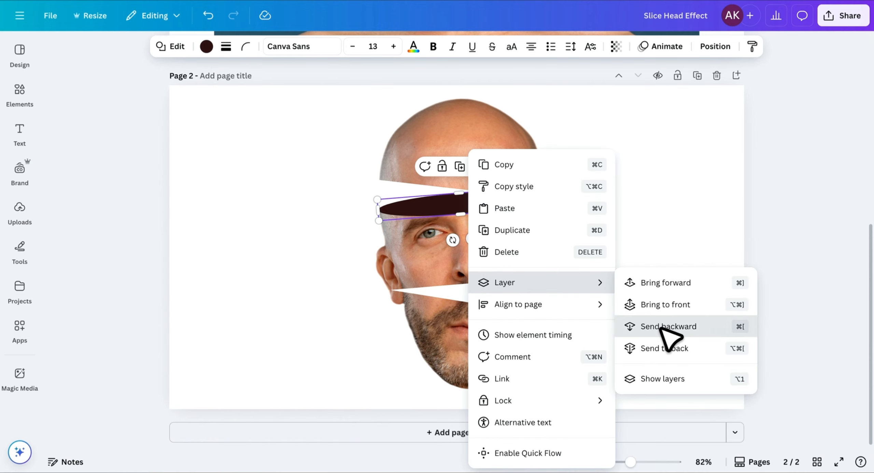
left_click(661, 328)
left_click(615, 232)
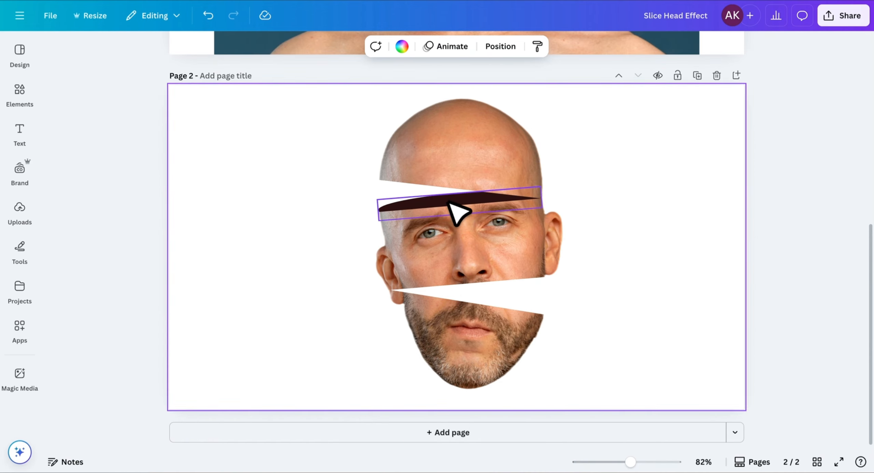
left_click(457, 203)
Step: Zoom in, nudge the top ellipse down slightly and narrow its left end
left_click_drag(631, 461, 652, 461)
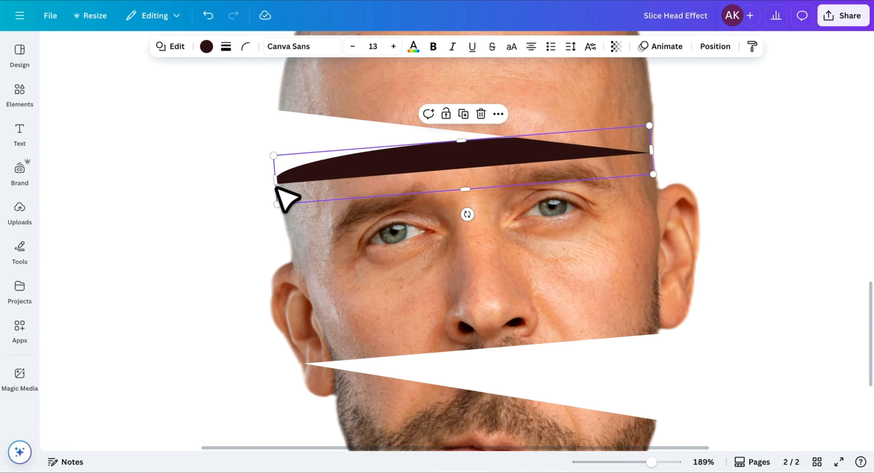
left_click_drag(278, 175, 280, 175)
scroll(478, 172, "down", 1)
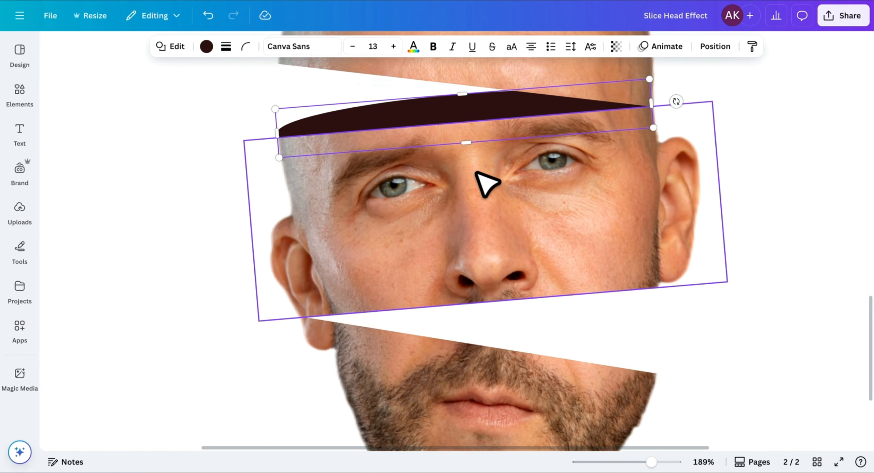
scroll(478, 172, "up", 1)
left_click(354, 136)
left_click(397, 162)
key("Down")
key("Down")
key("Down")
key("Down")
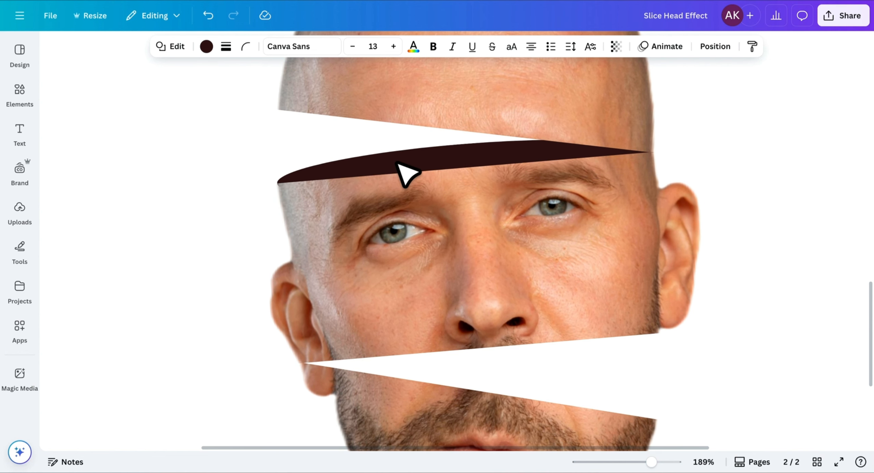
left_click_drag(277, 183, 278, 179)
left_click(341, 142)
left_click(359, 162)
left_click(325, 146)
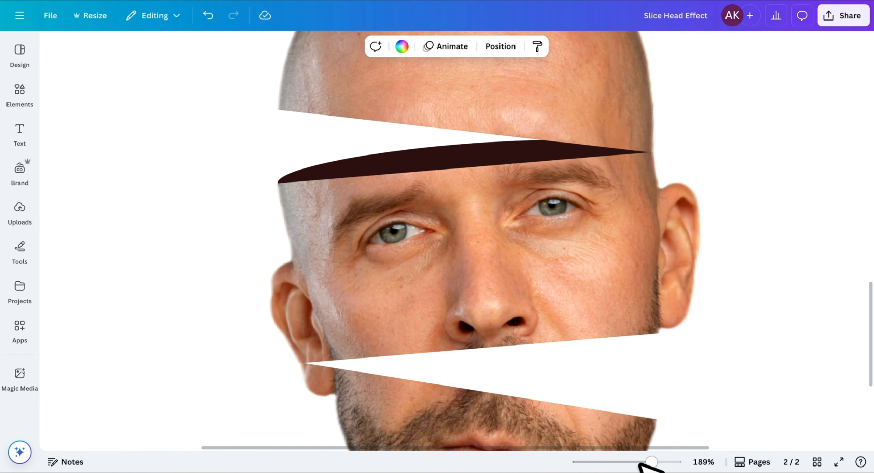
Step: Duplicate the dark ellipse and move the copy into the lower slice gap
left_click_drag(651, 461, 629, 461)
left_click(458, 266)
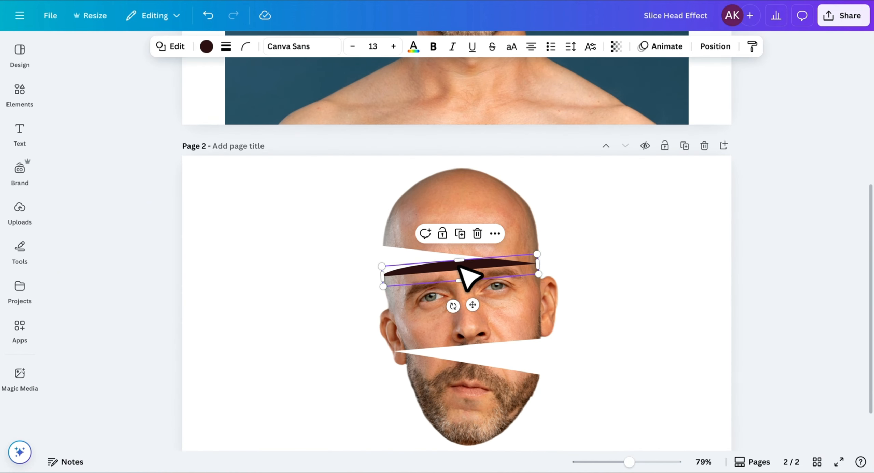
key("ctrl+d")
left_click_drag(491, 280, 479, 399)
Step: Send the lower ellipse backward two layers so it shows only in the lower gap
left_click(590, 399)
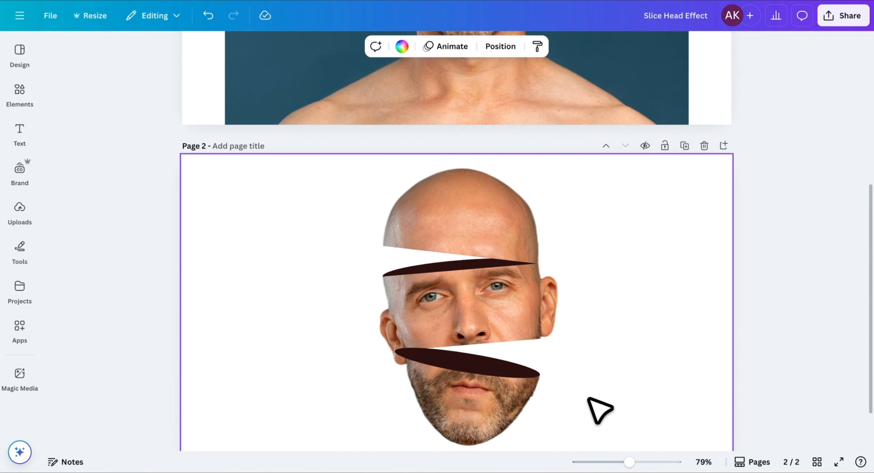
right_click(491, 371)
mouse_move(581, 283)
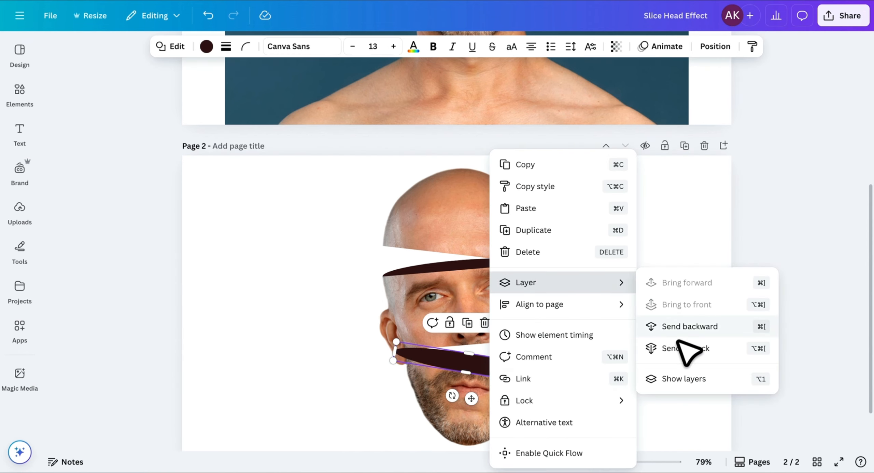
left_click(681, 327)
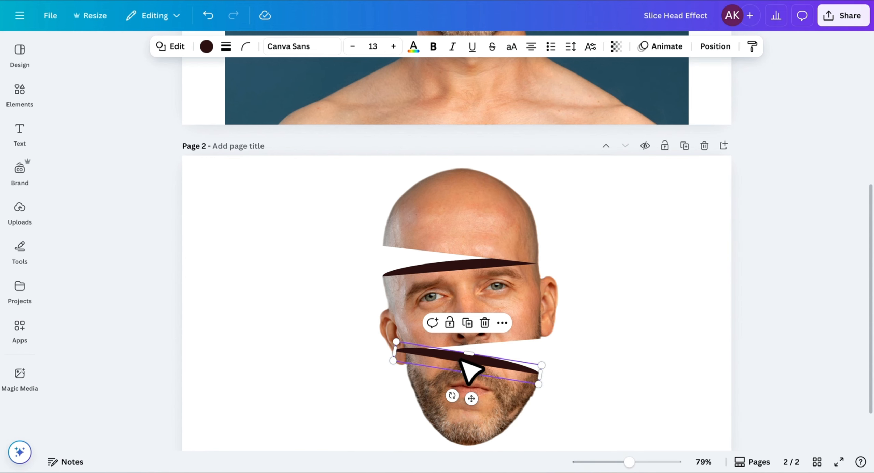
right_click(470, 368)
mouse_move(569, 282)
left_click(648, 327)
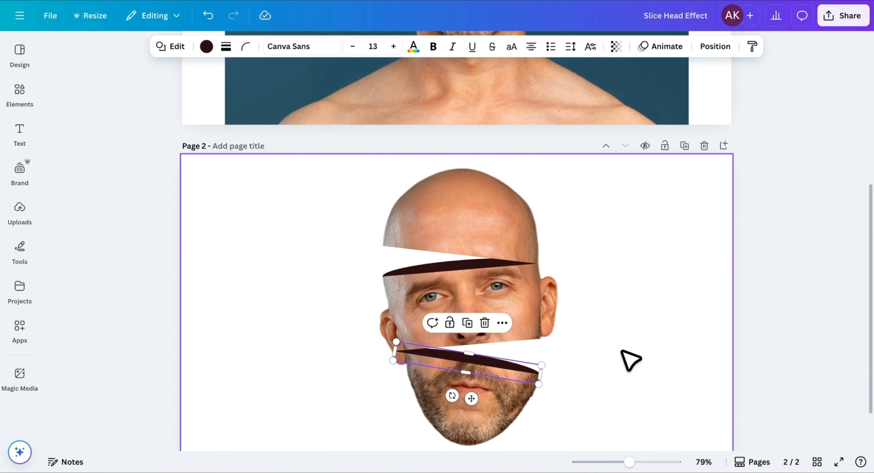
Step: Zoom in to about 112% to inspect the lower ellipse, then zoom back out
left_click(630, 360)
left_click_drag(629, 462, 639, 462)
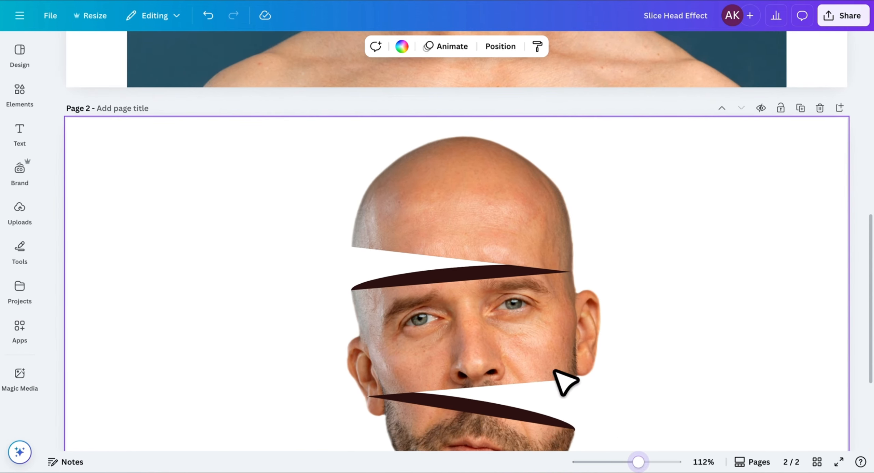
scroll(547, 358, "down", 5)
left_click(516, 267)
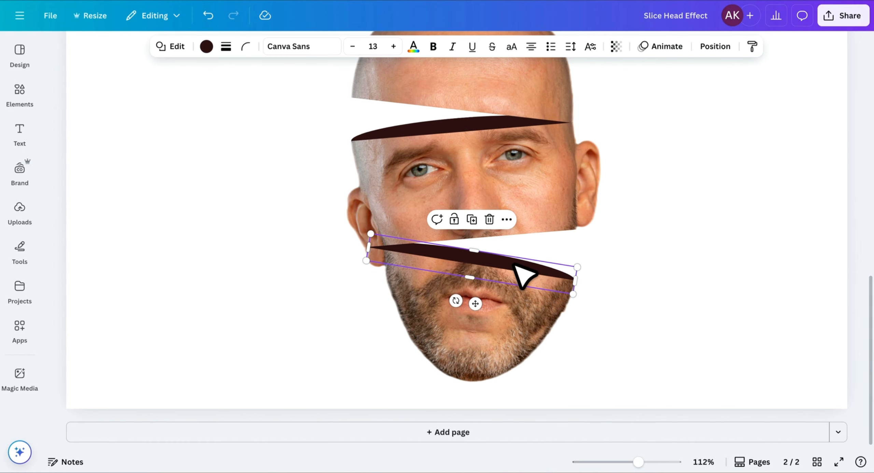
left_click(669, 279)
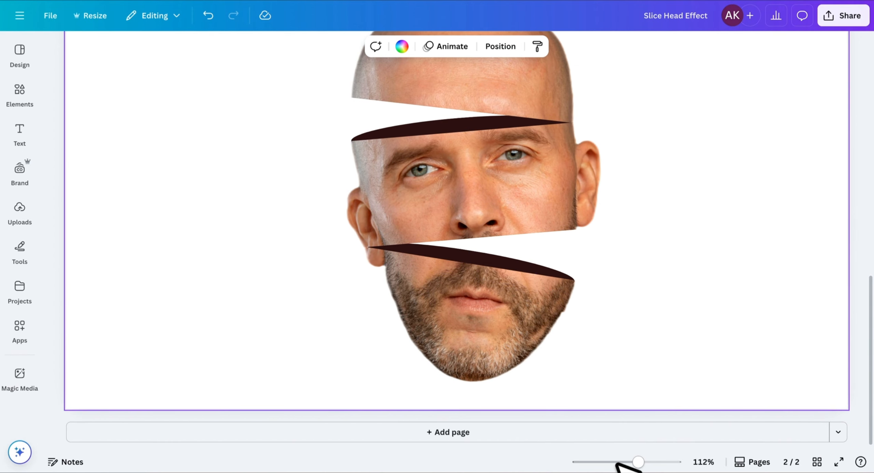
left_click_drag(638, 461, 626, 462)
Step: Recolour the upper and lower gap ellipses to the orange skin tone from Photo colors
left_click(438, 241)
left_click(206, 47)
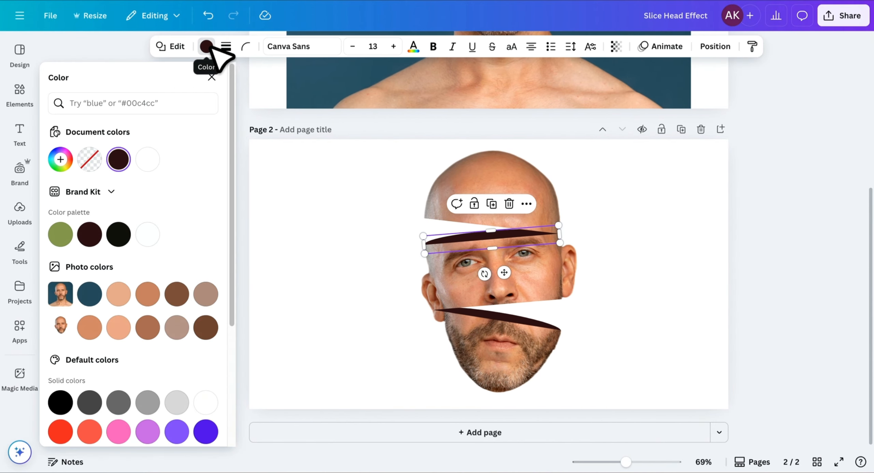
left_click(119, 295)
left_click(149, 294)
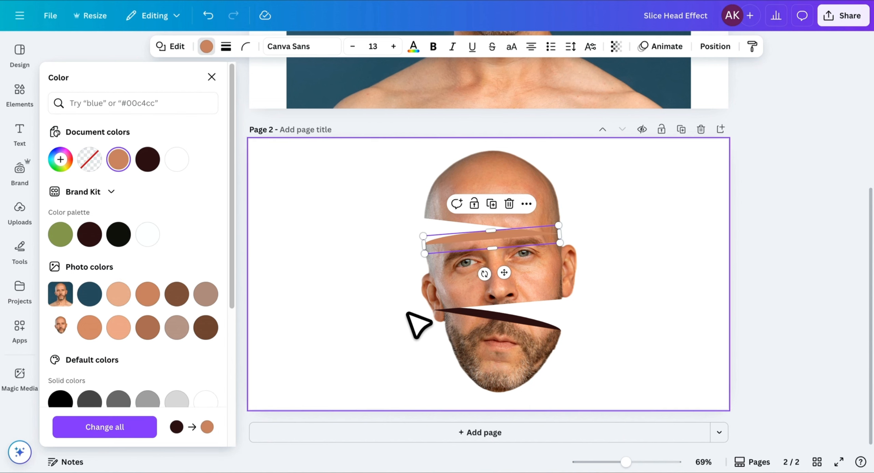
left_click(511, 321)
left_click(149, 294)
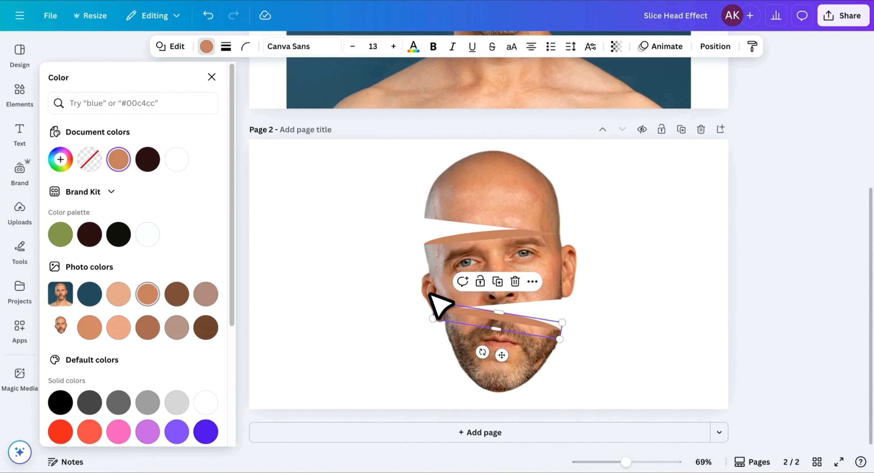
left_click(689, 338)
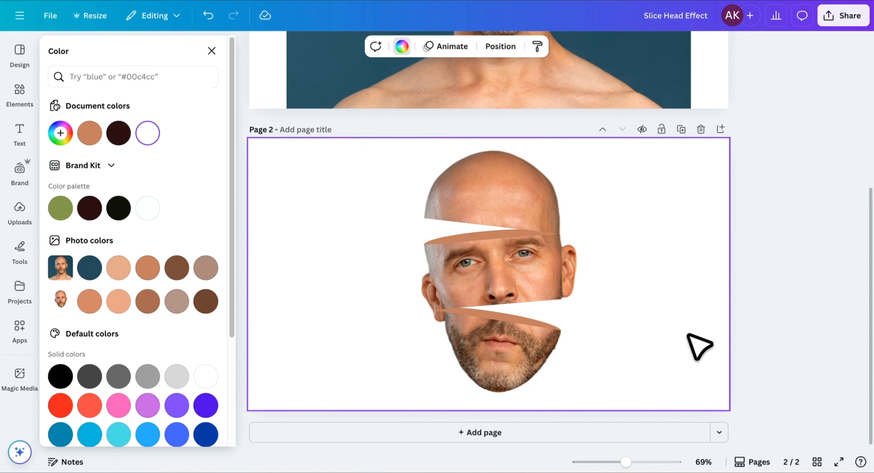
left_click(26, 87)
Step: Add a 'shadow' graphic from Elements over the upper gap and set its transparency to 53
left_click(122, 49)
type("shadow")
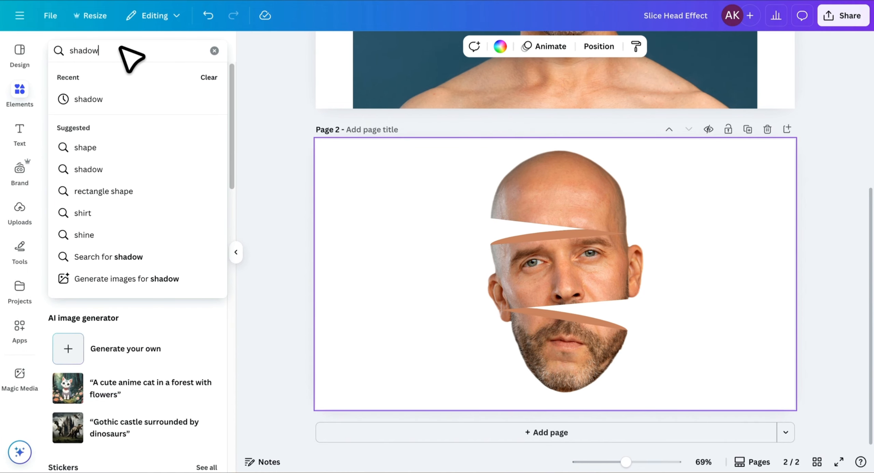
key("Return")
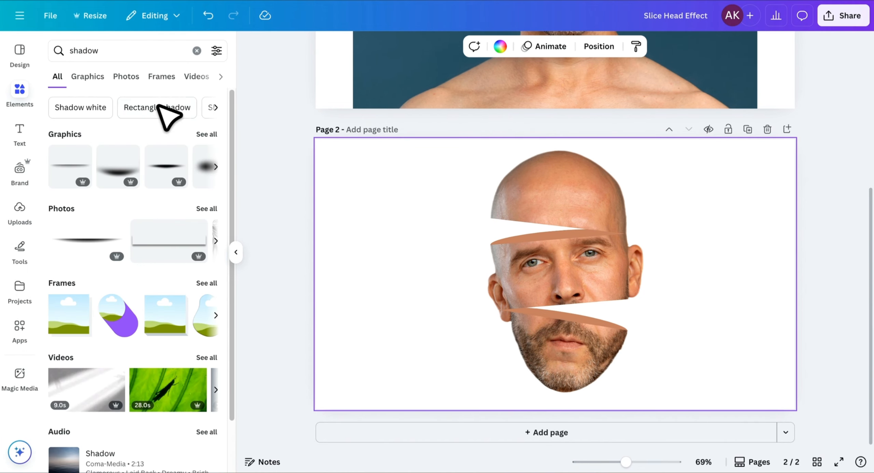
left_click(206, 134)
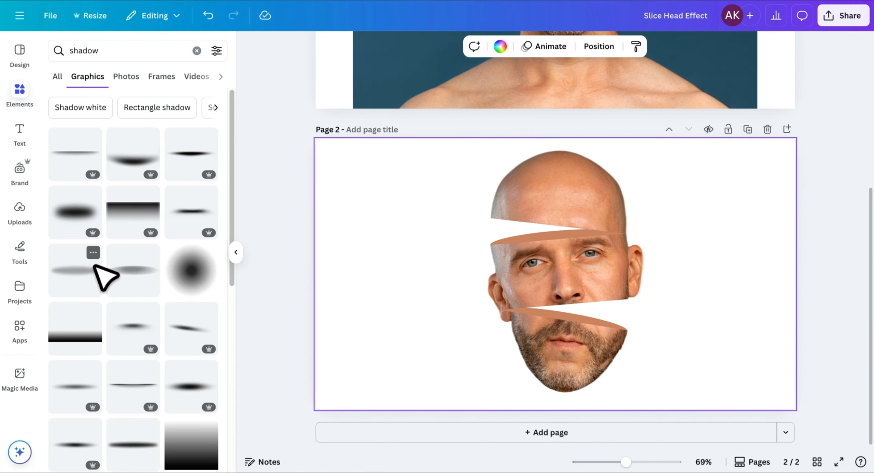
left_click(134, 273)
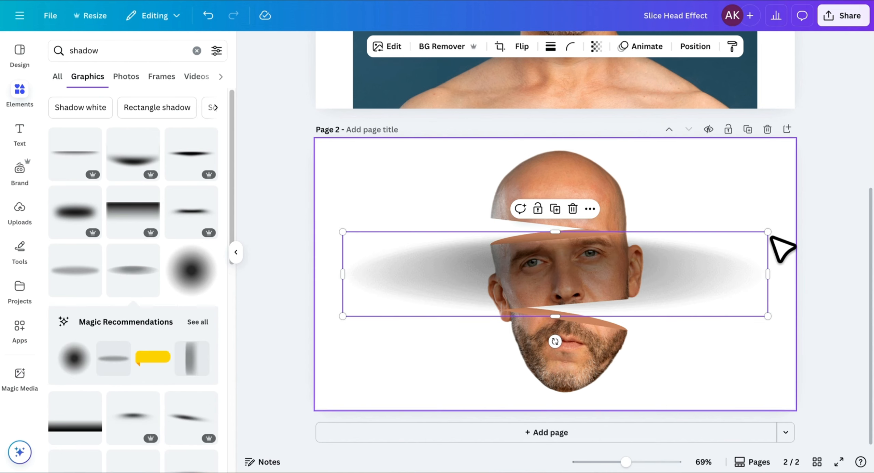
left_click_drag(768, 234, 523, 238)
key("ctrl+z")
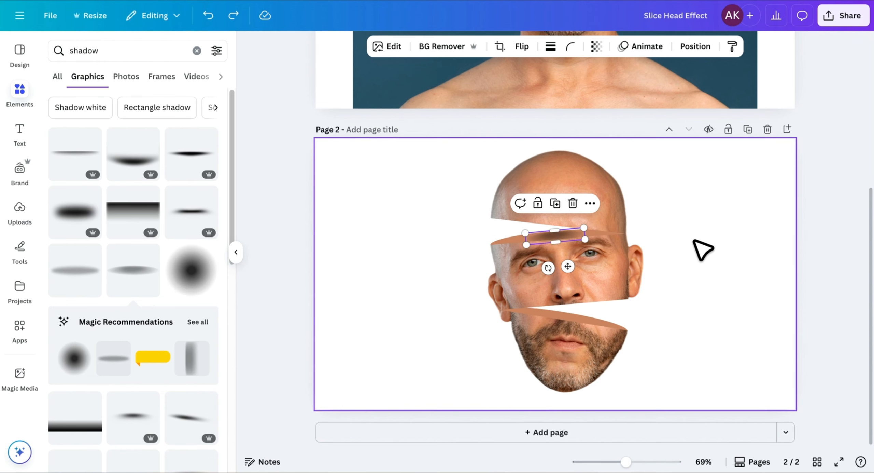
left_click(694, 240)
left_click(563, 235)
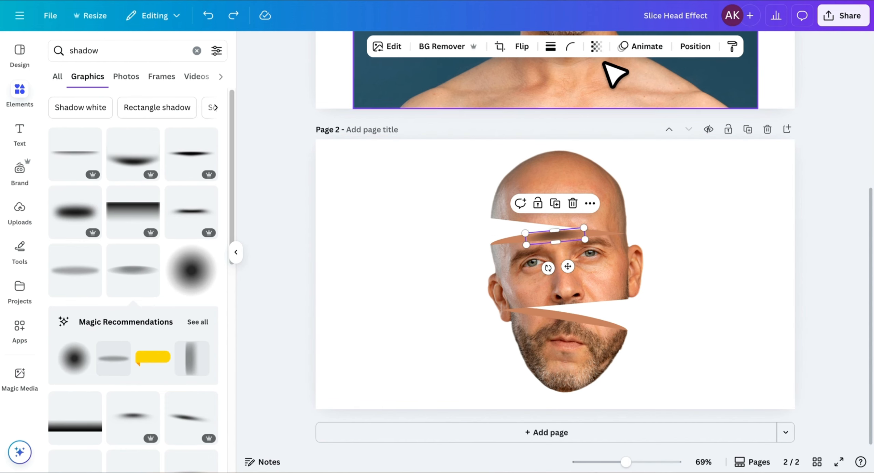
left_click(597, 46)
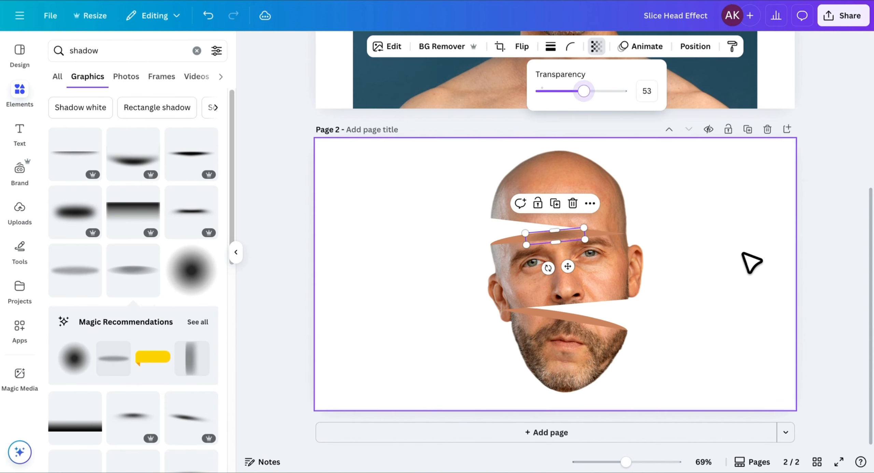
left_click(753, 261)
Step: Duplicate the shadow, move the copy to the lower gap and tilt it to match
left_click(554, 234)
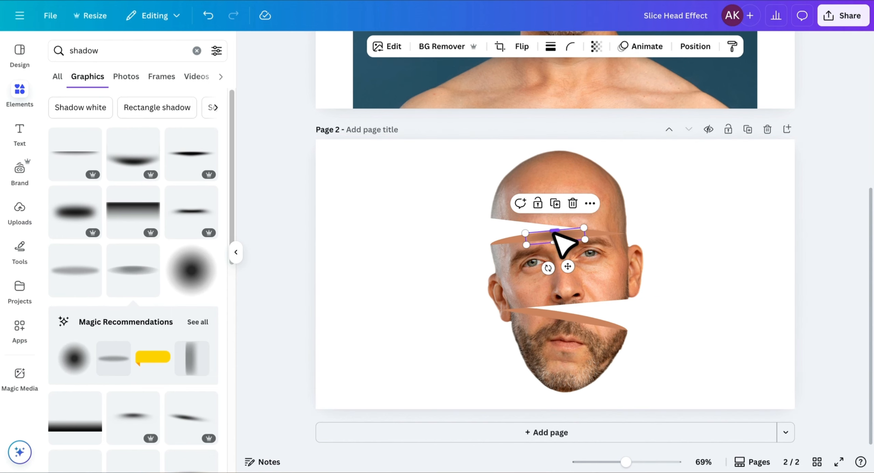
key("ctrl+d")
left_click_drag(554, 273, 546, 272)
left_click_drag(566, 274, 567, 351)
left_click_drag(551, 347, 551, 347)
left_click(715, 336)
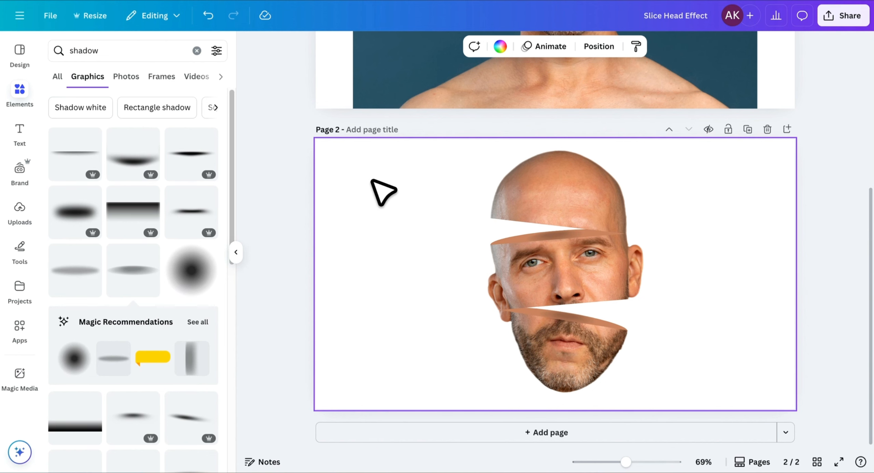
Step: Make the page background peach #F5CBBE and group all the head slices together
left_click(499, 46)
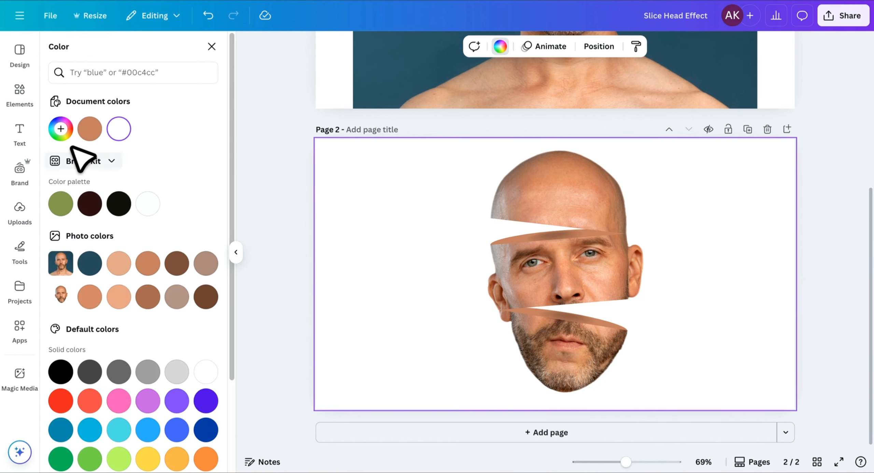
left_click(60, 128)
type("#F5CBBE")
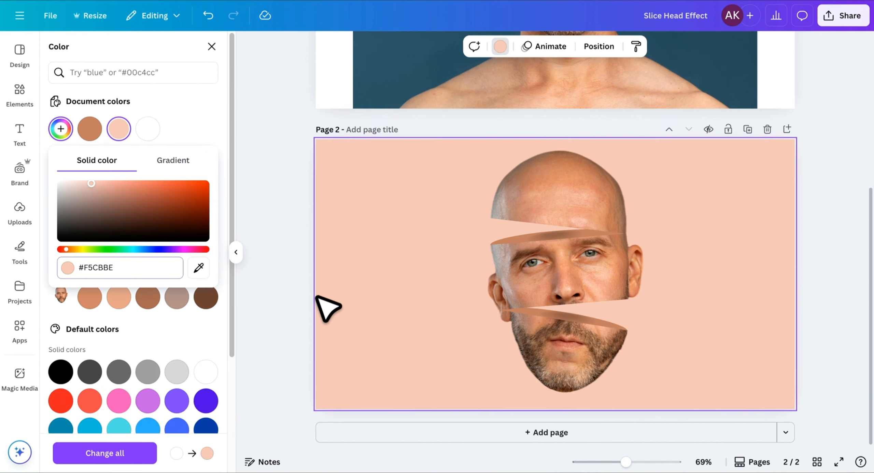
left_click(415, 283)
left_click_drag(671, 167, 558, 378)
left_click(533, 112)
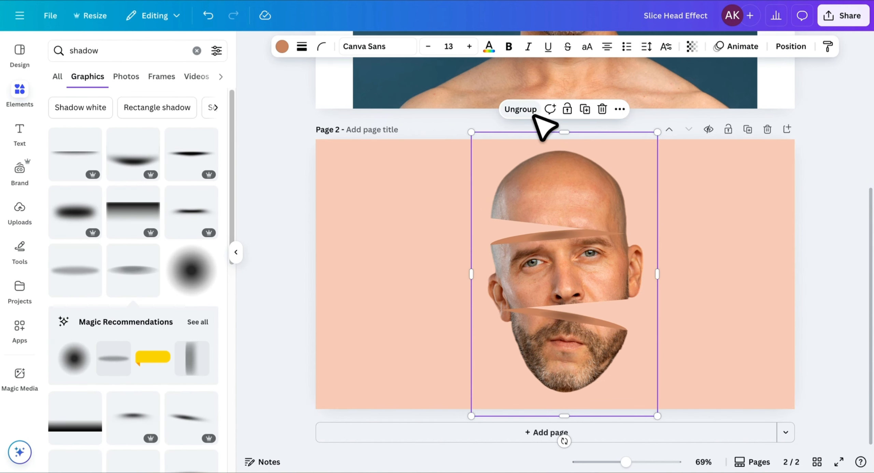
Step: Shrink the head group, raise it higher, and place a wide black shadow graphic below the chin
left_click_drag(658, 131, 605, 259)
key("Escape")
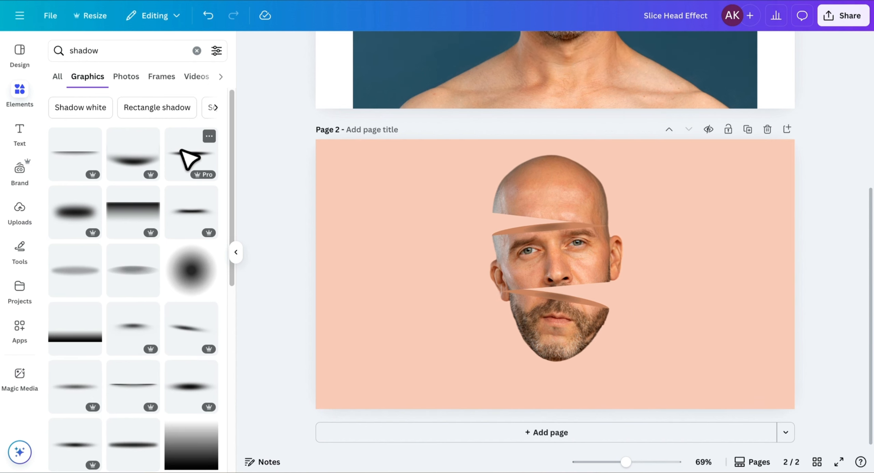
left_click(181, 153)
left_click_drag(768, 243, 592, 159)
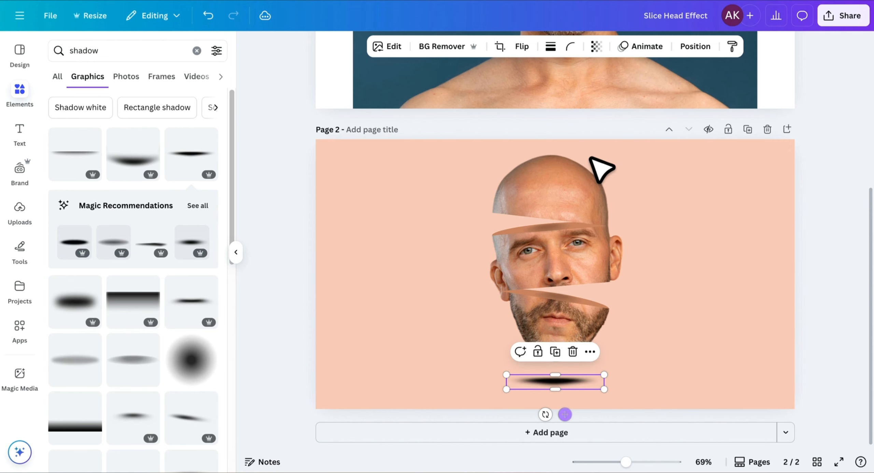
Step: Fade the shadow to about 33 transparency and nudge it into place under the head
left_click(597, 51)
left_click_drag(569, 90, 568, 90)
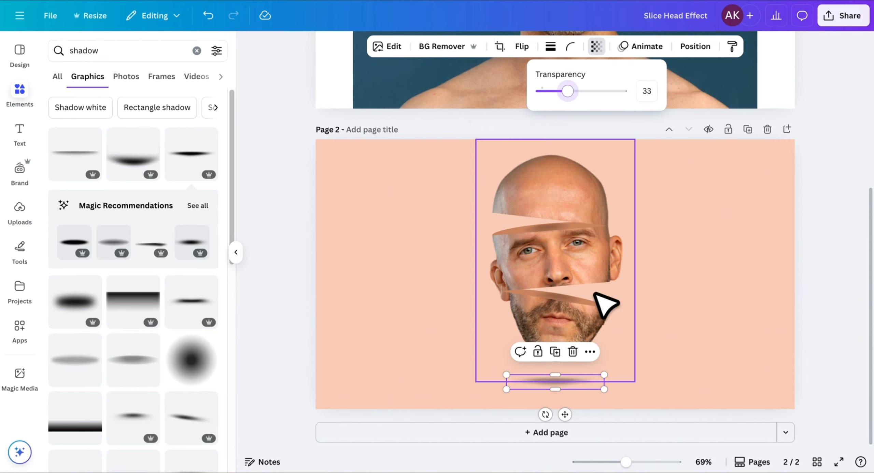
left_click_drag(565, 414, 567, 413)
left_click(690, 339)
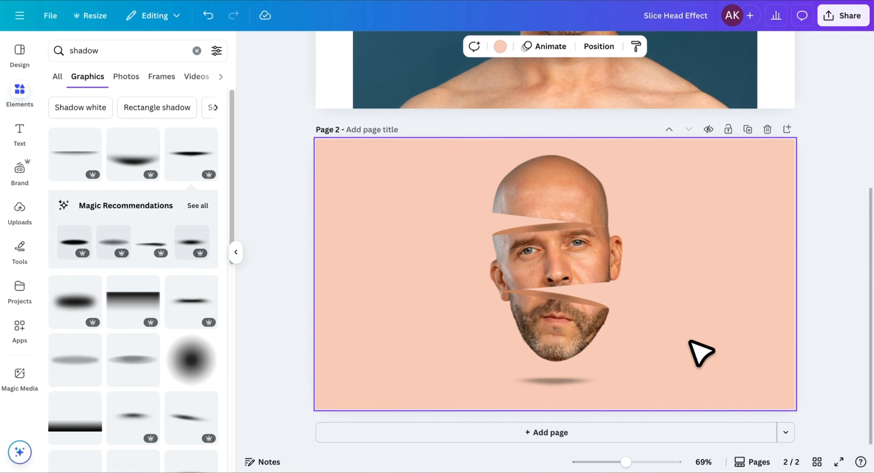
left_click(235, 252)
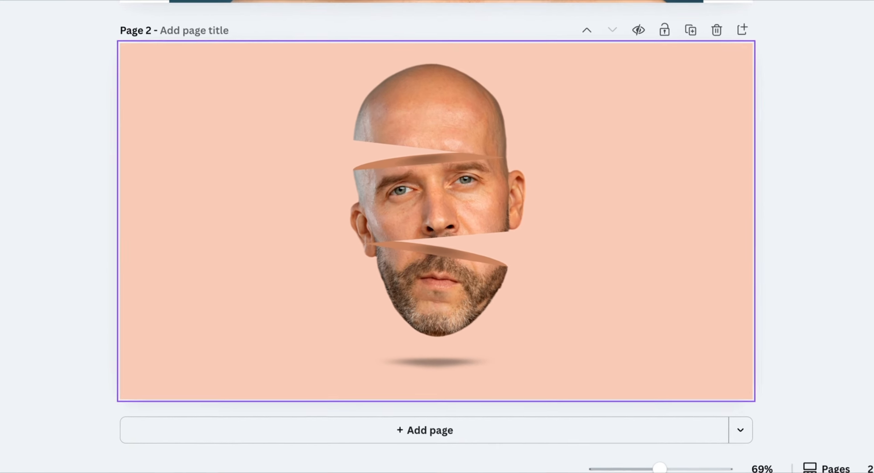